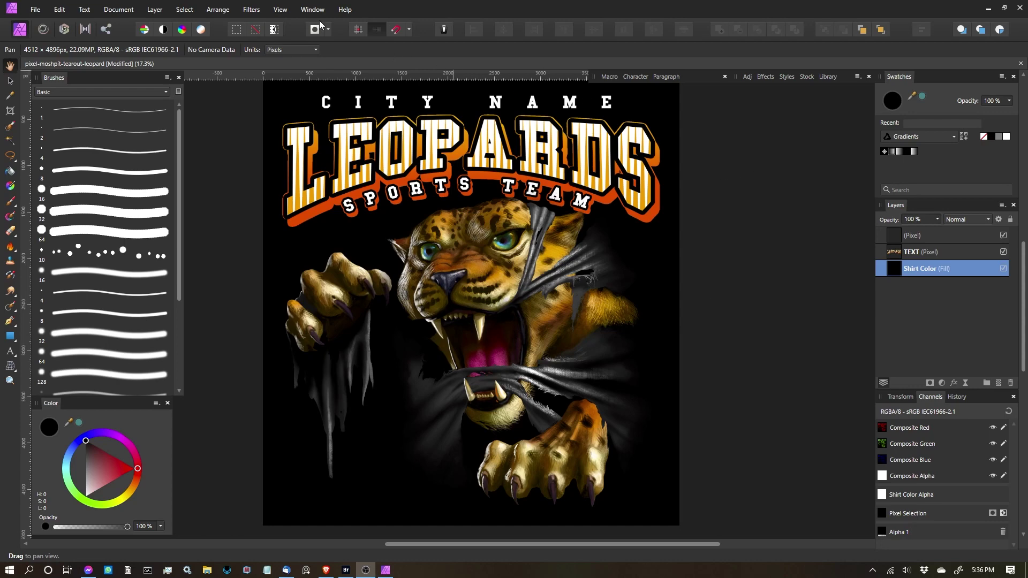
- Toggle the macro library contents shown and hidden a few times
{"action": "left_click", "coordinate": [828, 77]}
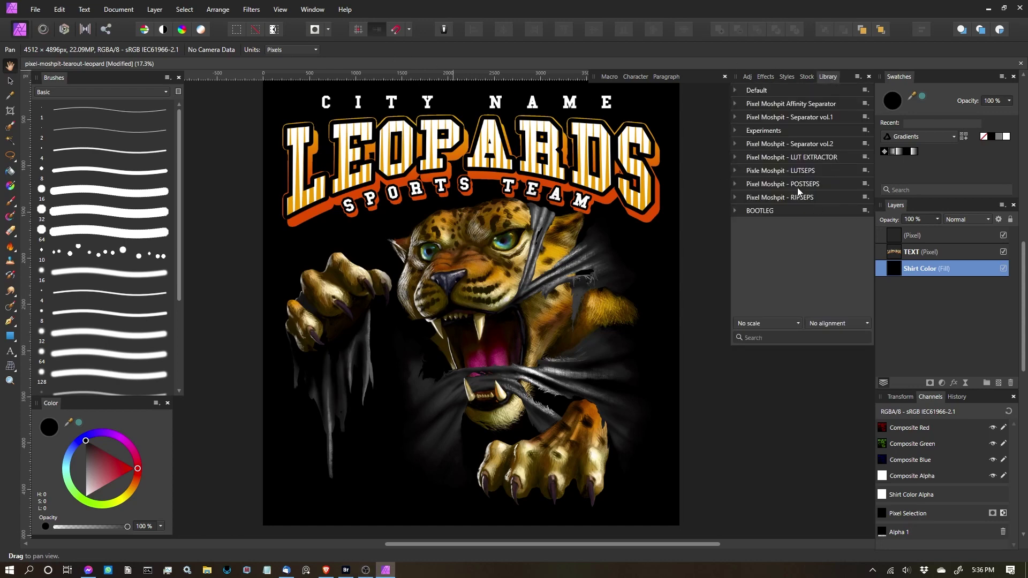
{"action": "left_click", "coordinate": [829, 77]}
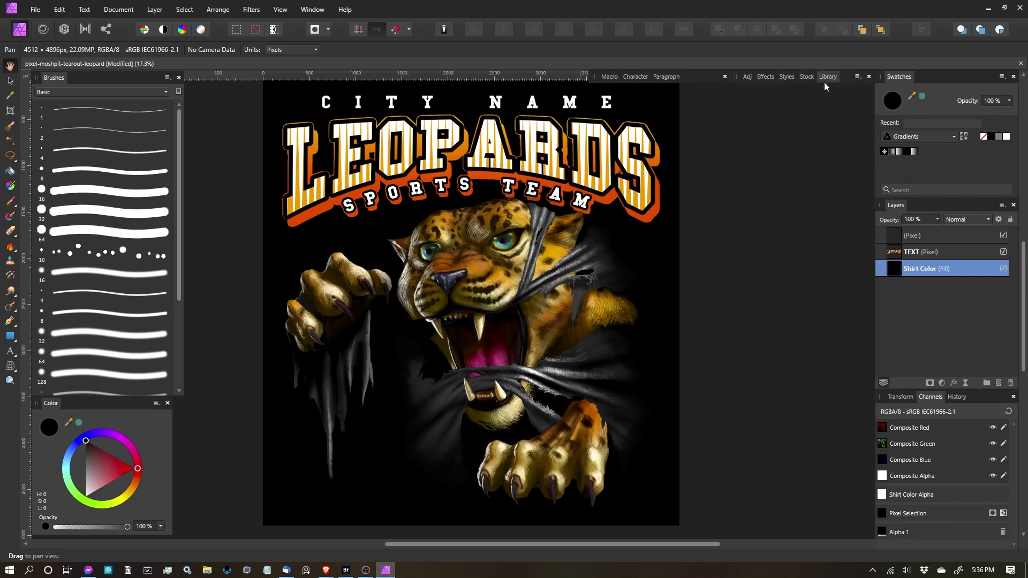
{"action": "left_click", "coordinate": [826, 78]}
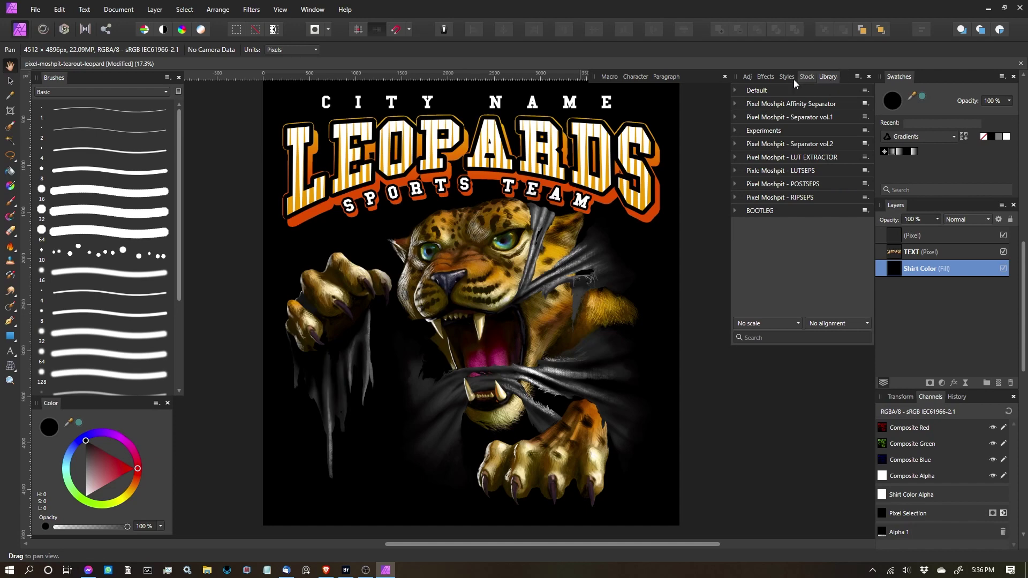
{"action": "left_click", "coordinate": [824, 77]}
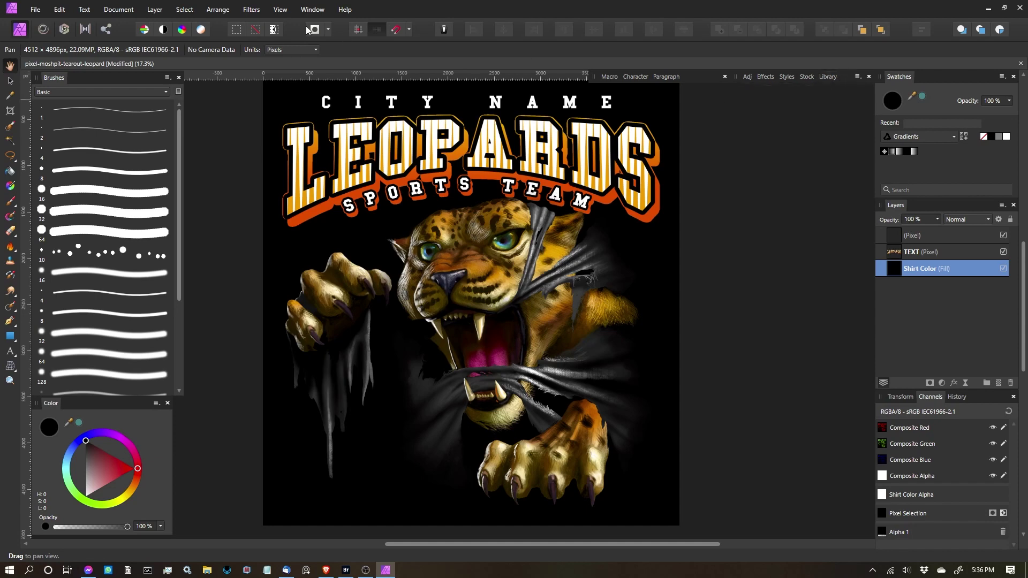
- Show the Library panel via View > Studio and choose Import Macros from its options
{"action": "left_click", "coordinate": [283, 10]}
{"action": "mouse_move", "coordinate": [321, 188]}
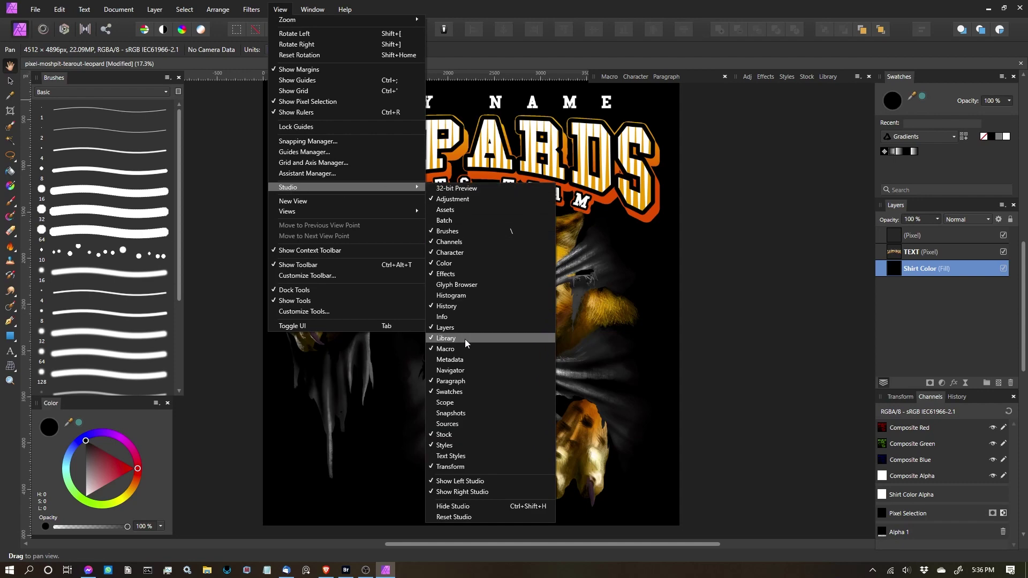
{"action": "left_click", "coordinate": [836, 75]}
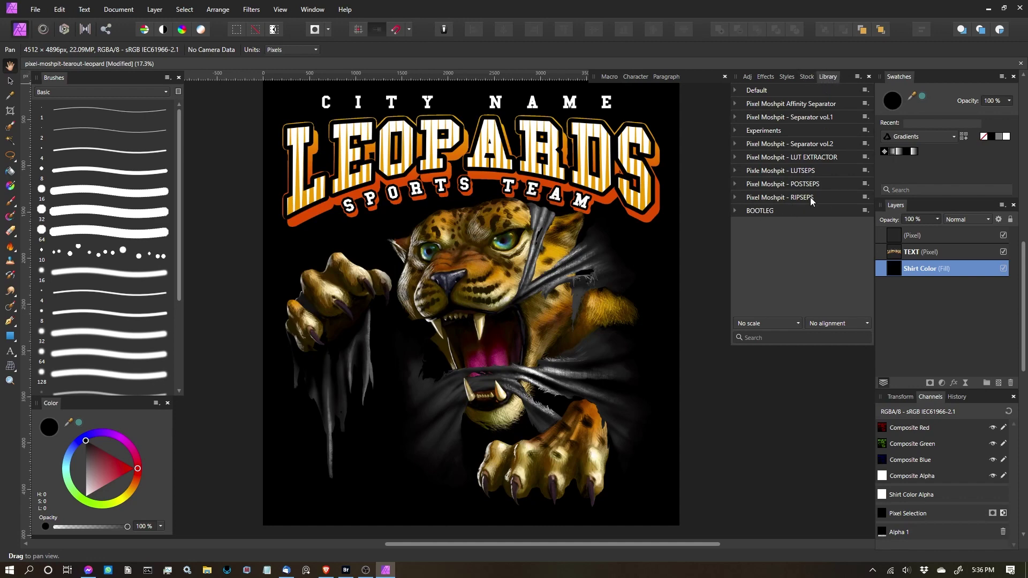
{"action": "left_click", "coordinate": [857, 78]}
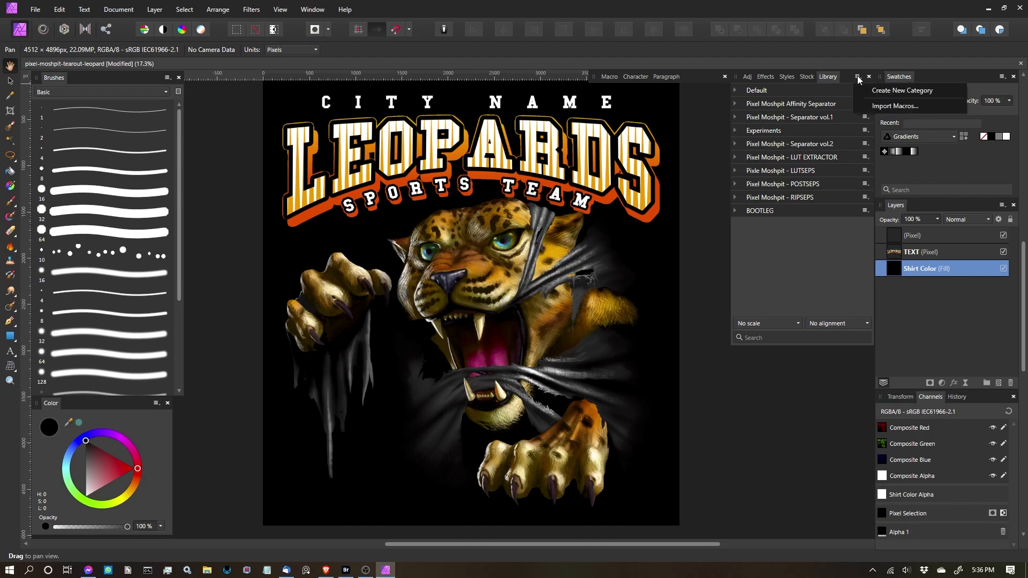
{"action": "left_click", "coordinate": [877, 107]}
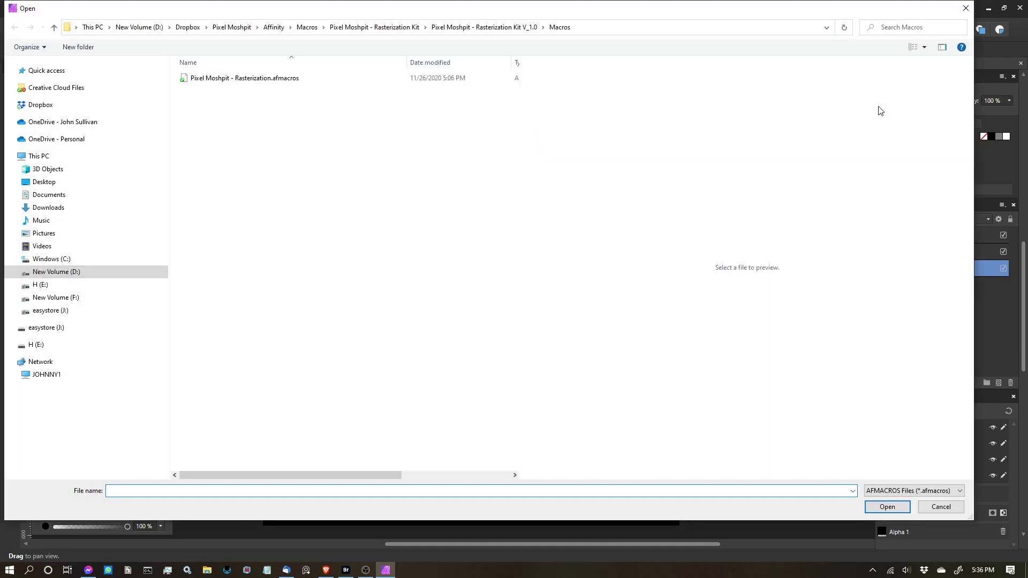
- Import Pixel Moshpit - Rasterization.afmacros from Rasterization Kit V_1.0 > Macros
{"action": "left_click", "coordinate": [379, 30]}
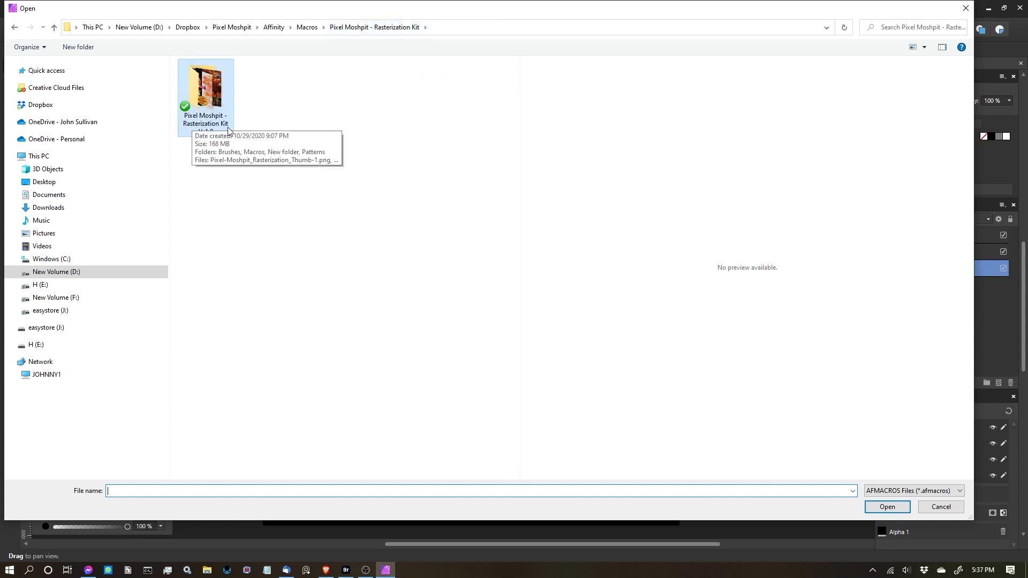
{"action": "double_click", "coordinate": [208, 85]}
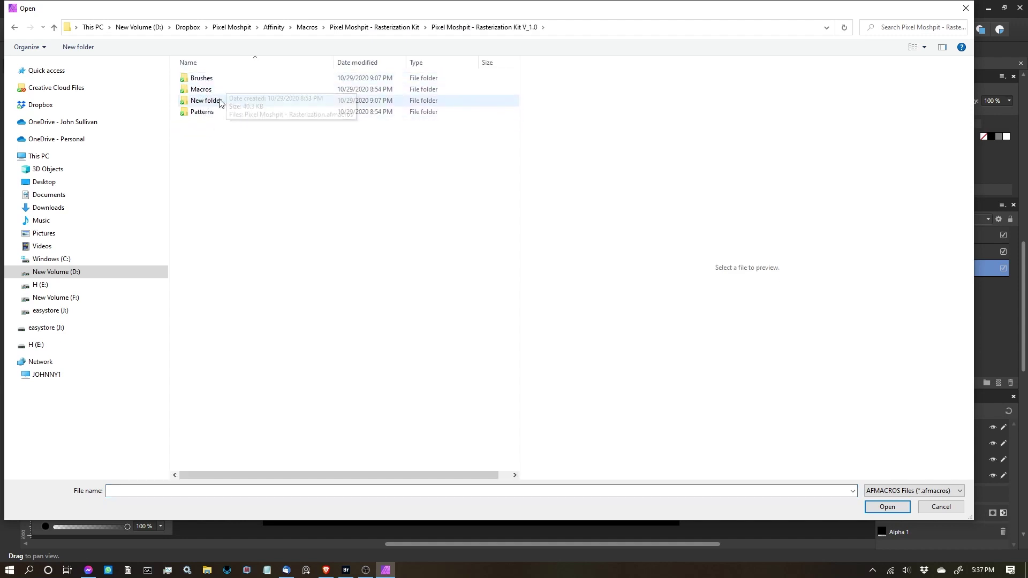
{"action": "double_click", "coordinate": [216, 90]}
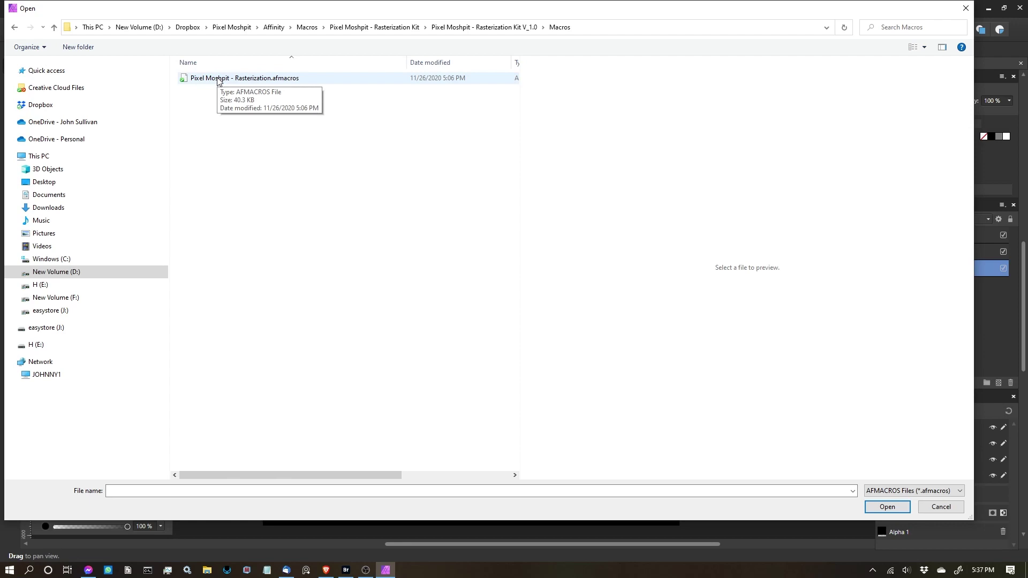
{"action": "left_click", "coordinate": [219, 80]}
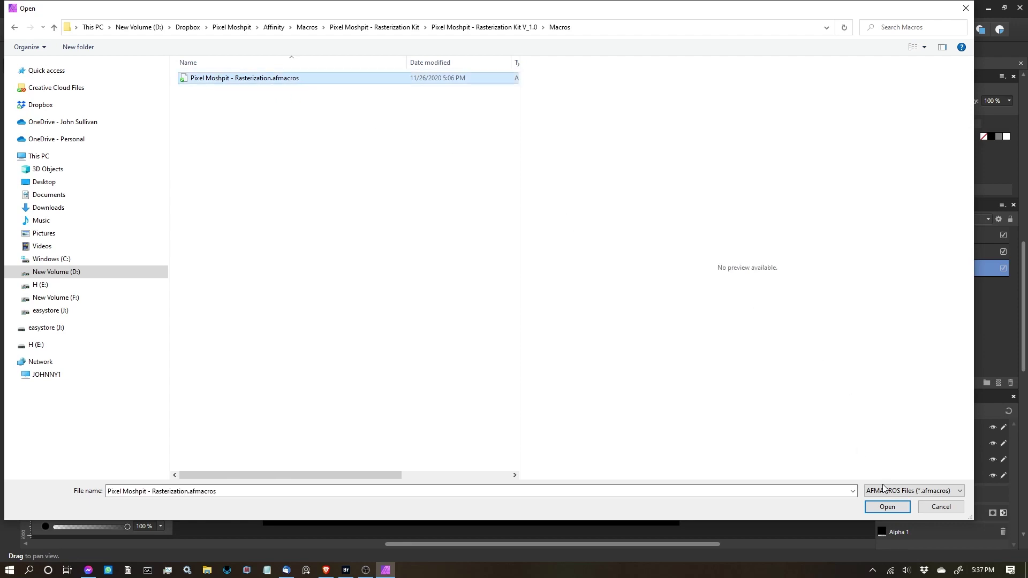
{"action": "left_click", "coordinate": [894, 507]}
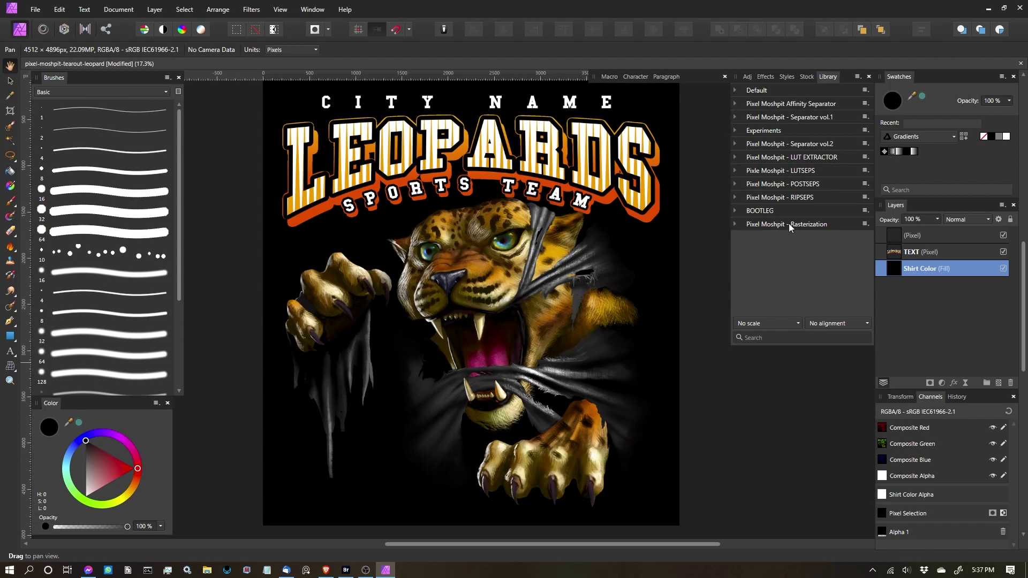
- Expand Pixel Moshpit - Rasterization to list its Knockout, Opaque Pixels and Rasterization macros
{"action": "left_click", "coordinate": [735, 223]}
{"action": "scroll", "coordinate": [773, 230], "scroll_direction": "down", "scroll_amount": 5}
{"action": "scroll", "coordinate": [773, 228], "scroll_direction": "down", "scroll_amount": 5}
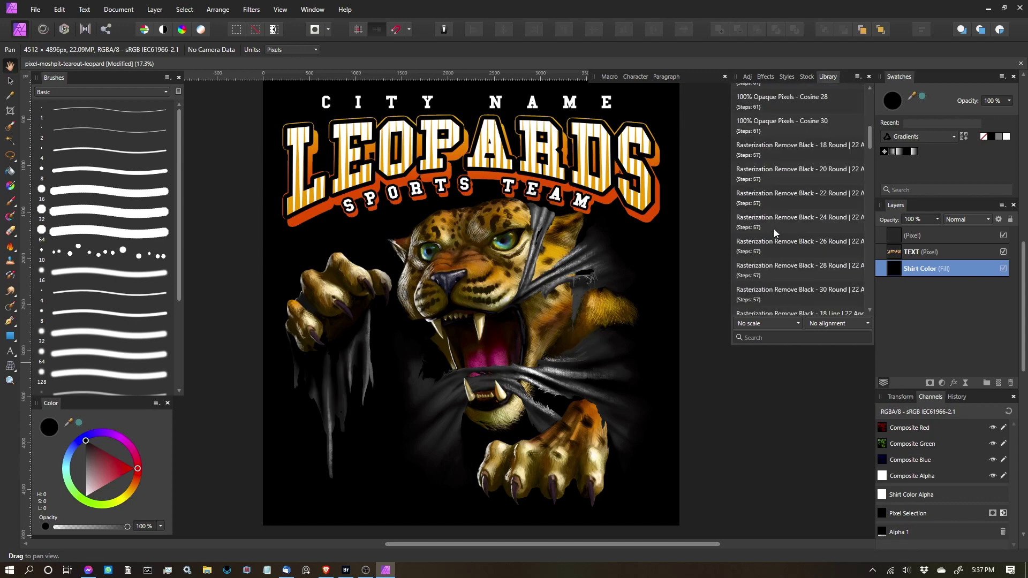
{"action": "scroll", "coordinate": [773, 229], "scroll_direction": "down", "scroll_amount": 5}
{"action": "scroll", "coordinate": [773, 229], "scroll_direction": "down", "scroll_amount": 5}
{"action": "scroll", "coordinate": [773, 228], "scroll_direction": "down", "scroll_amount": 5}
{"action": "scroll", "coordinate": [774, 229], "scroll_direction": "down", "scroll_amount": 5}
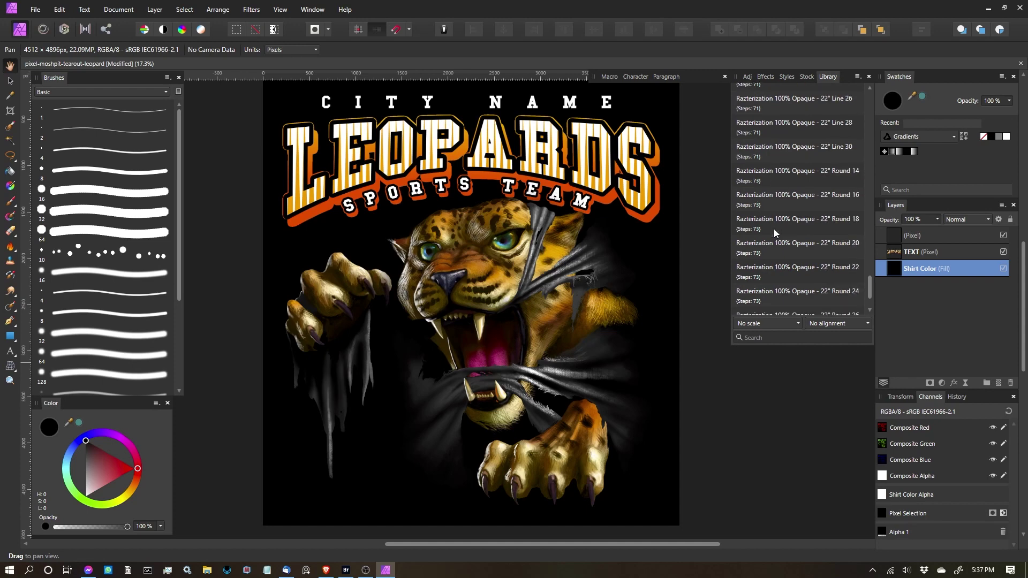
{"action": "scroll", "coordinate": [772, 229], "scroll_direction": "up", "scroll_amount": 3}
{"action": "scroll", "coordinate": [773, 229], "scroll_direction": "up", "scroll_amount": 3}
{"action": "scroll", "coordinate": [773, 229], "scroll_direction": "up", "scroll_amount": 3}
{"action": "scroll", "coordinate": [773, 229], "scroll_direction": "up", "scroll_amount": 3}
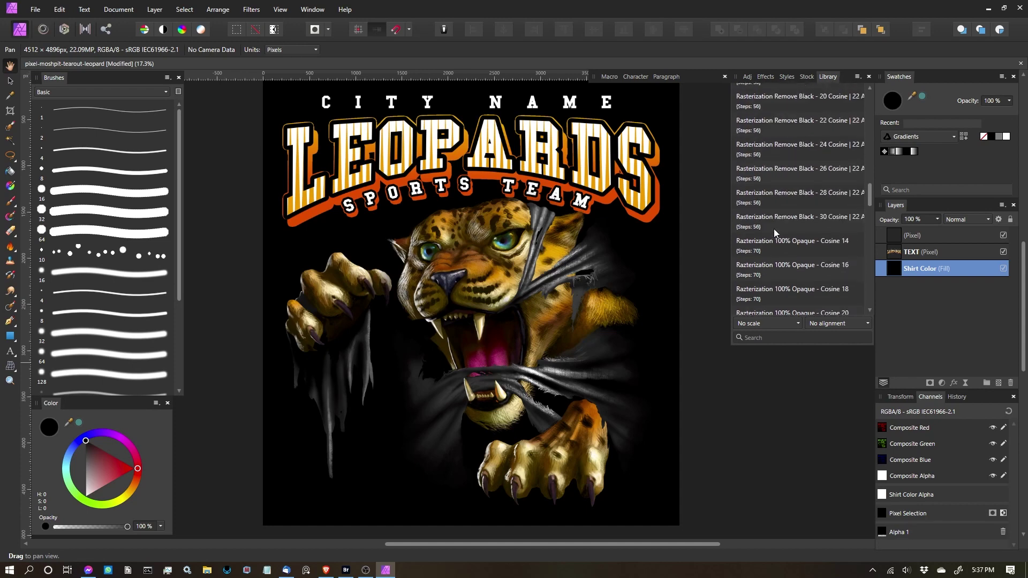
{"action": "scroll", "coordinate": [773, 229], "scroll_direction": "up", "scroll_amount": 3}
{"action": "scroll", "coordinate": [773, 230], "scroll_direction": "up", "scroll_amount": 3}
{"action": "scroll", "coordinate": [772, 229], "scroll_direction": "up", "scroll_amount": 3}
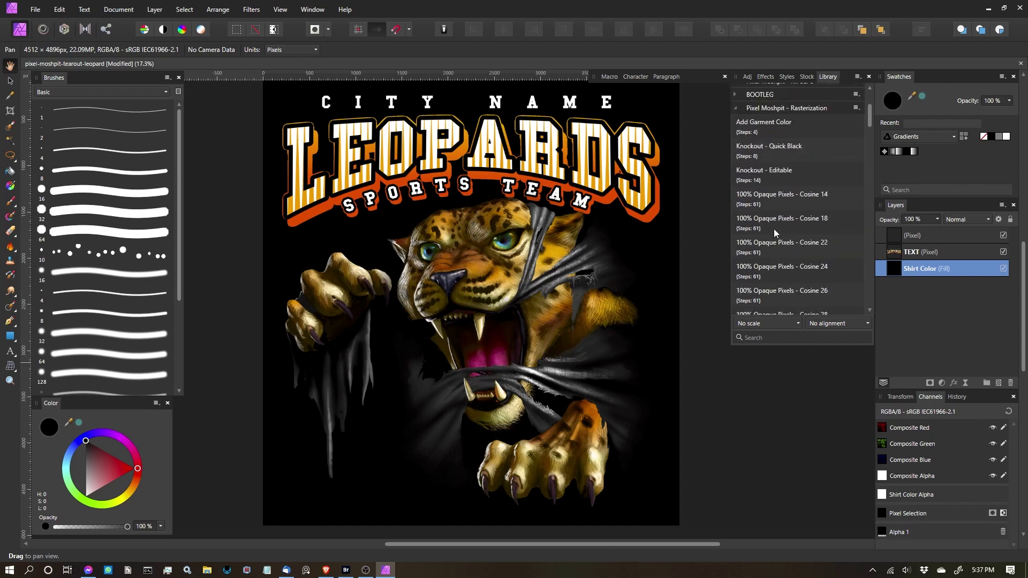